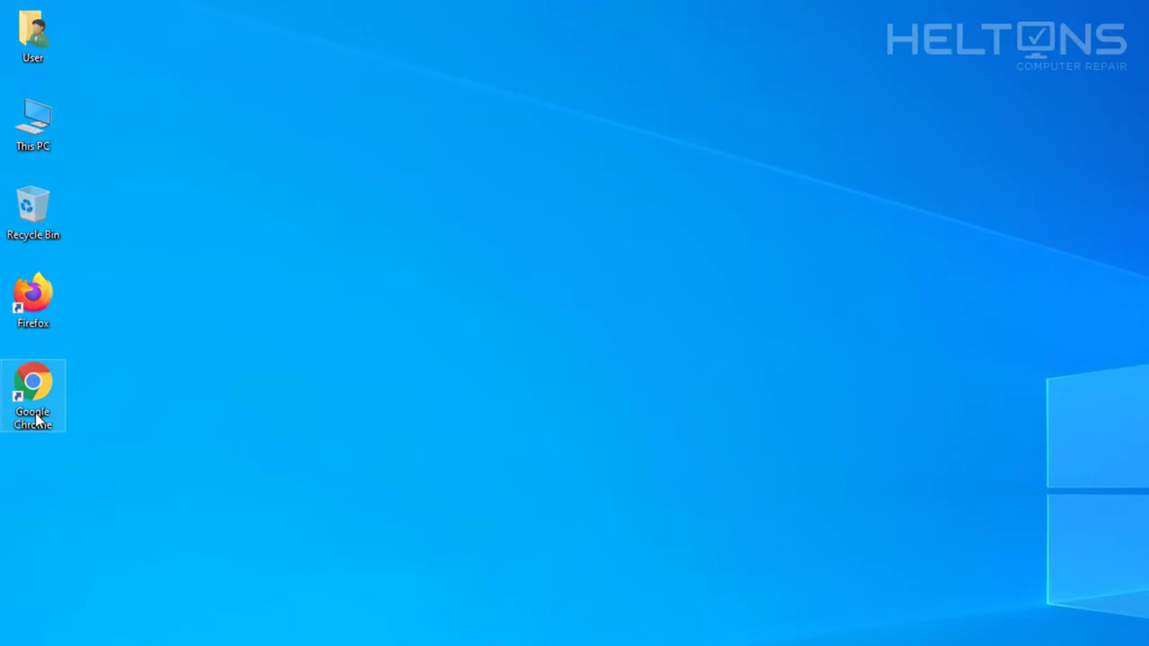
Launch Chrome and browse to handbrake.fr
{"action": "double_click", "coordinate": [36, 417]}
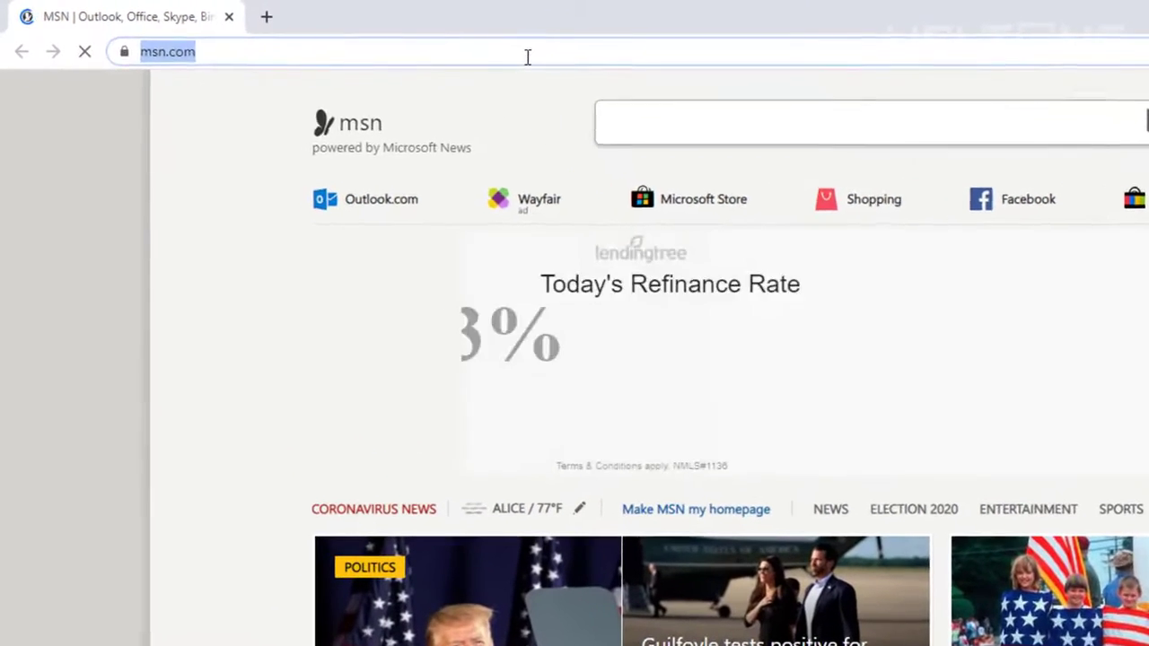
{"action": "type", "text": "hand"}
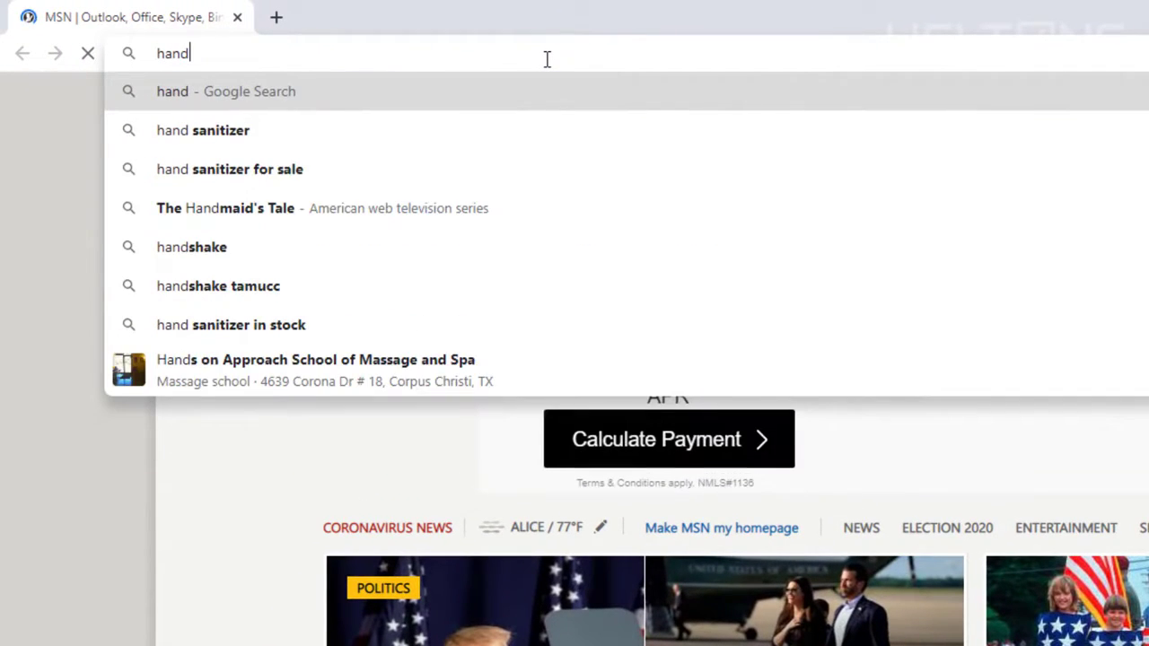
{"action": "type", "text": "bre"}
{"action": "key", "text": "BackSpace"}
{"action": "type", "text": "a"}
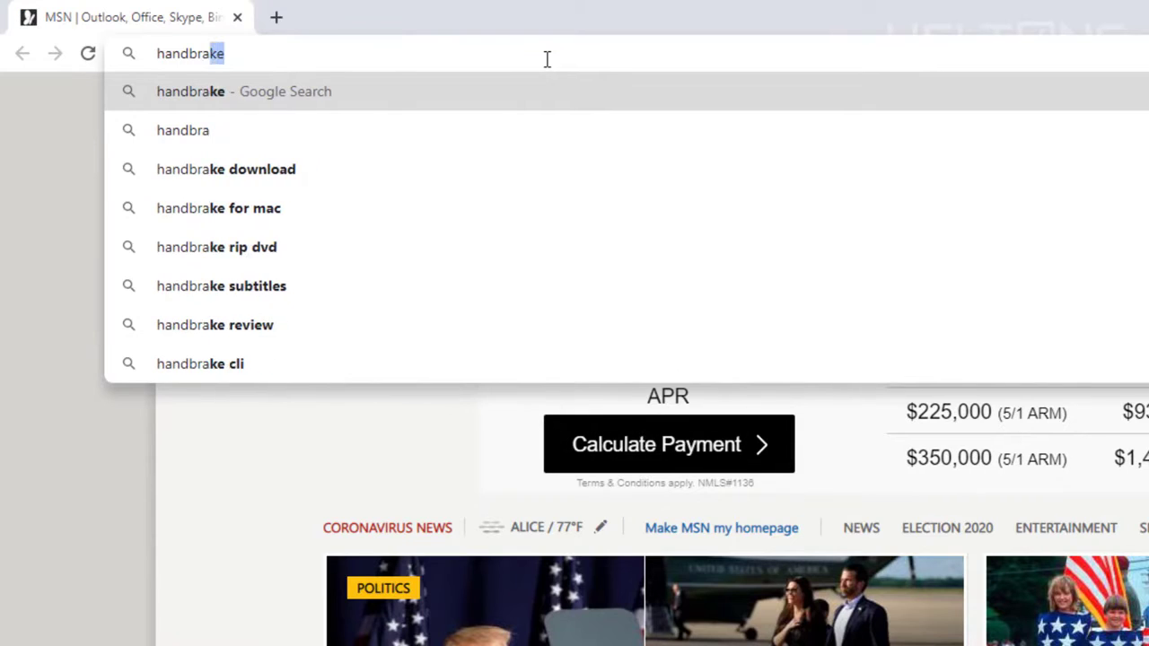
{"action": "type", "text": "ke."}
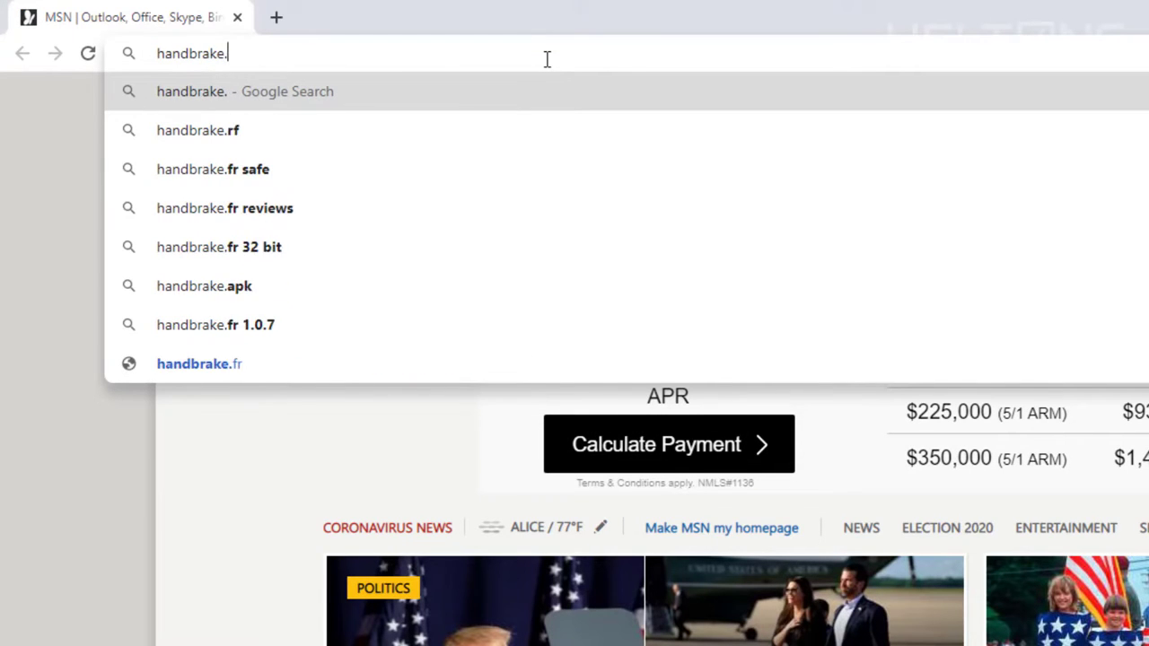
{"action": "type", "text": "fr"}
{"action": "key", "text": "Return"}
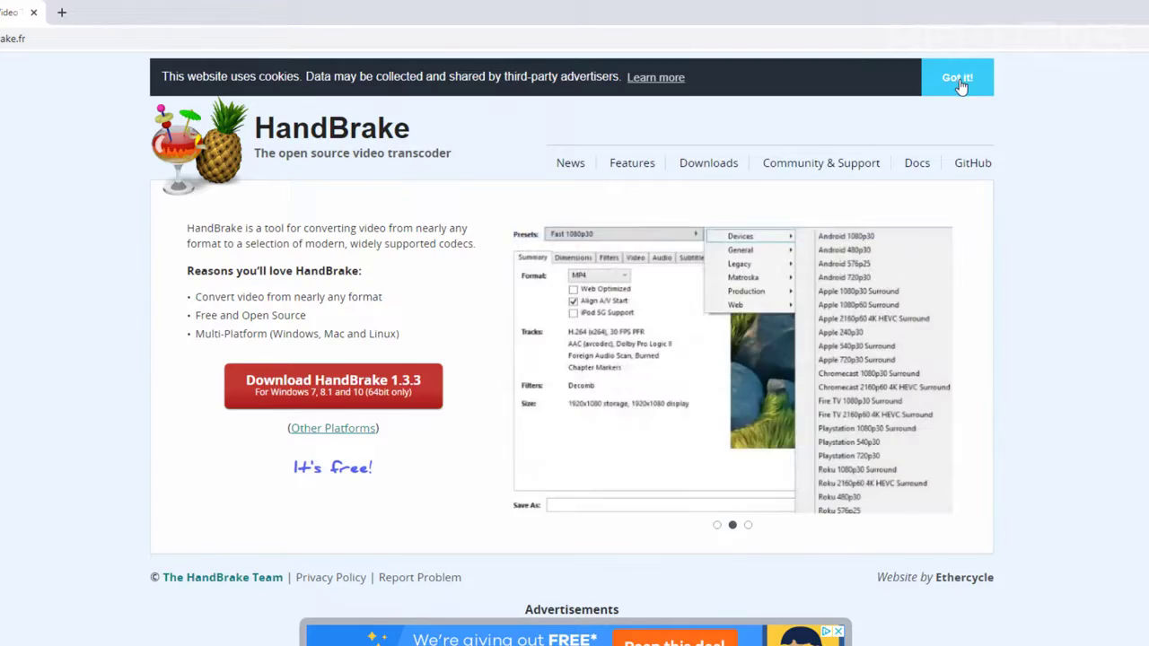
Dismiss the cookie notice and download the HandBrake 1.3.3 Windows installer
{"action": "left_click", "coordinate": [959, 79]}
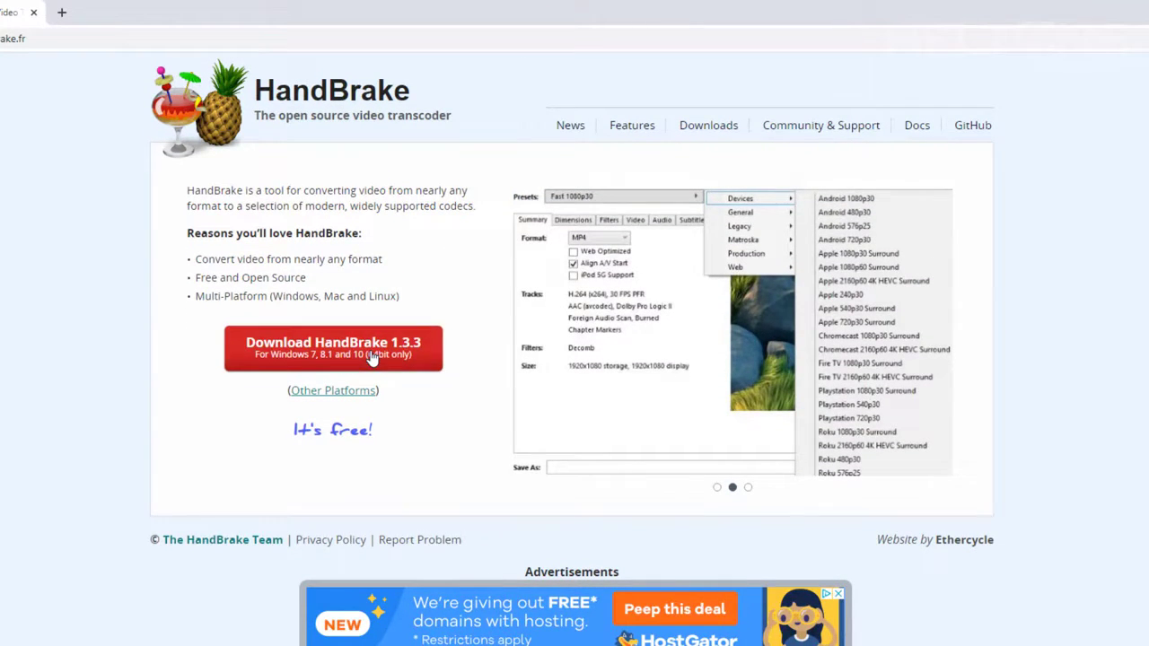
{"action": "left_click", "coordinate": [372, 357]}
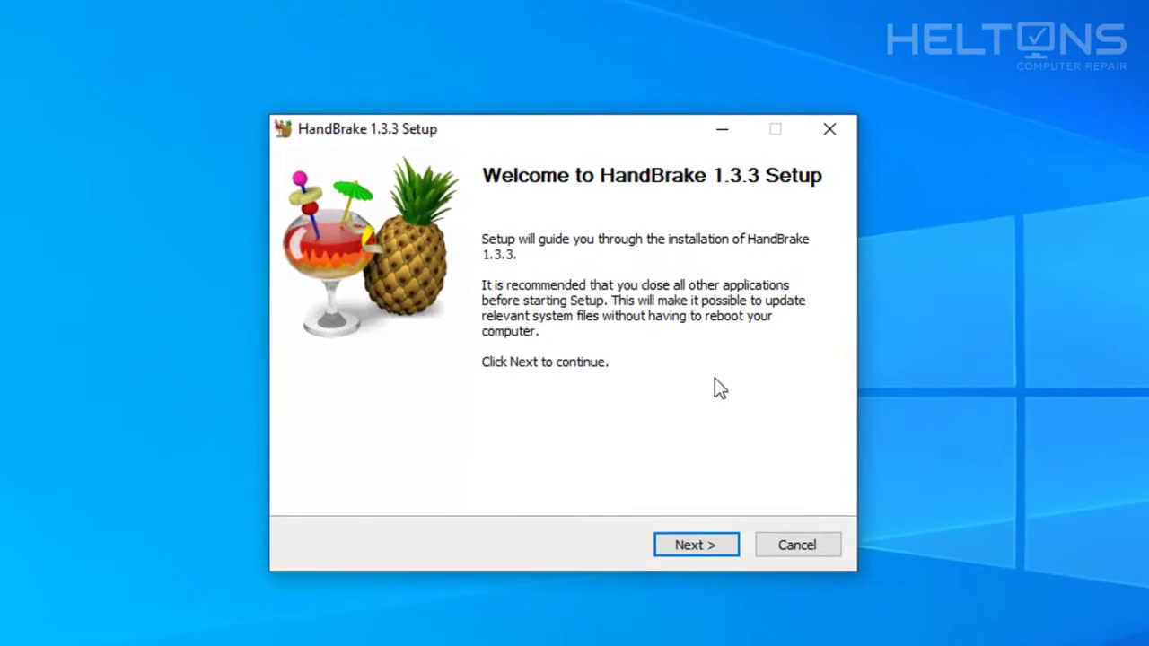
Accept the license, install into the default C:\Program Files\HandBrake folder, and finish setup
{"action": "left_click", "coordinate": [678, 544]}
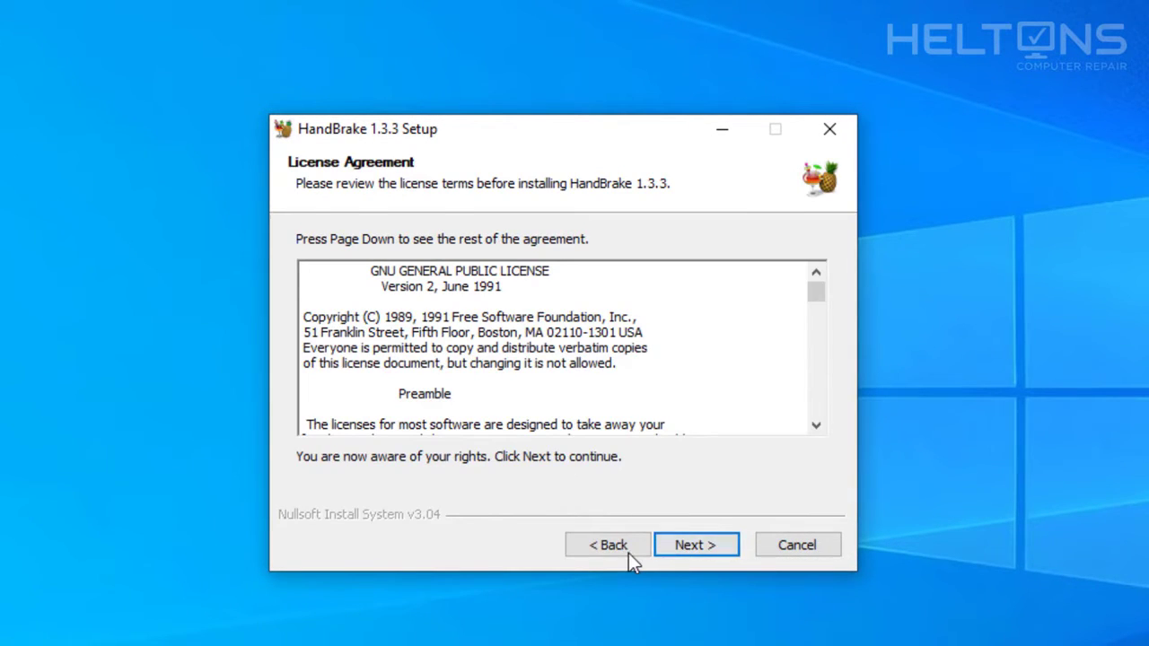
{"action": "left_click", "coordinate": [628, 549]}
{"action": "left_click", "coordinate": [700, 546]}
{"action": "left_click_drag", "start_coordinate": [818, 291], "coordinate": [815, 405]}
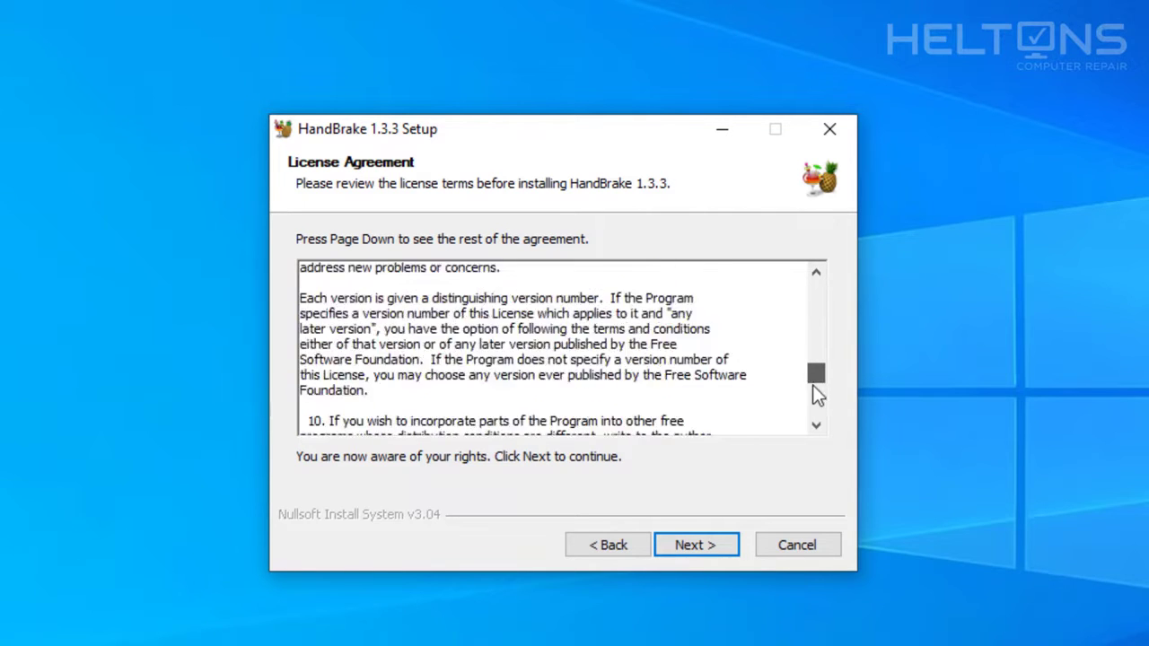
{"action": "left_click", "coordinate": [700, 548]}
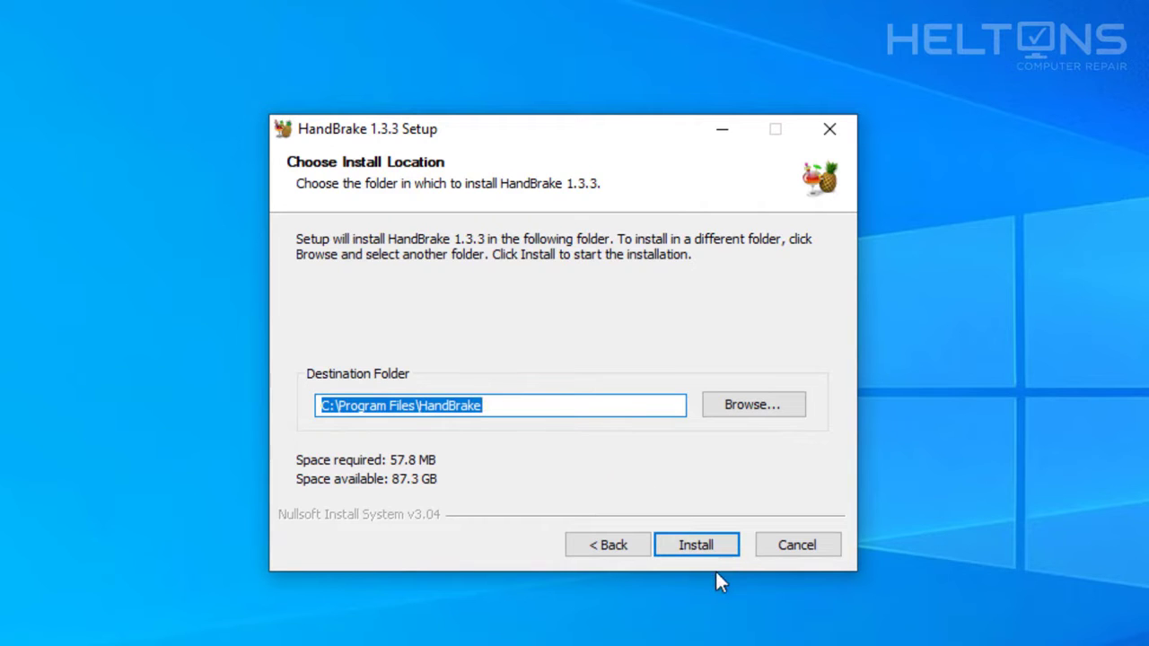
{"action": "left_click", "coordinate": [708, 545]}
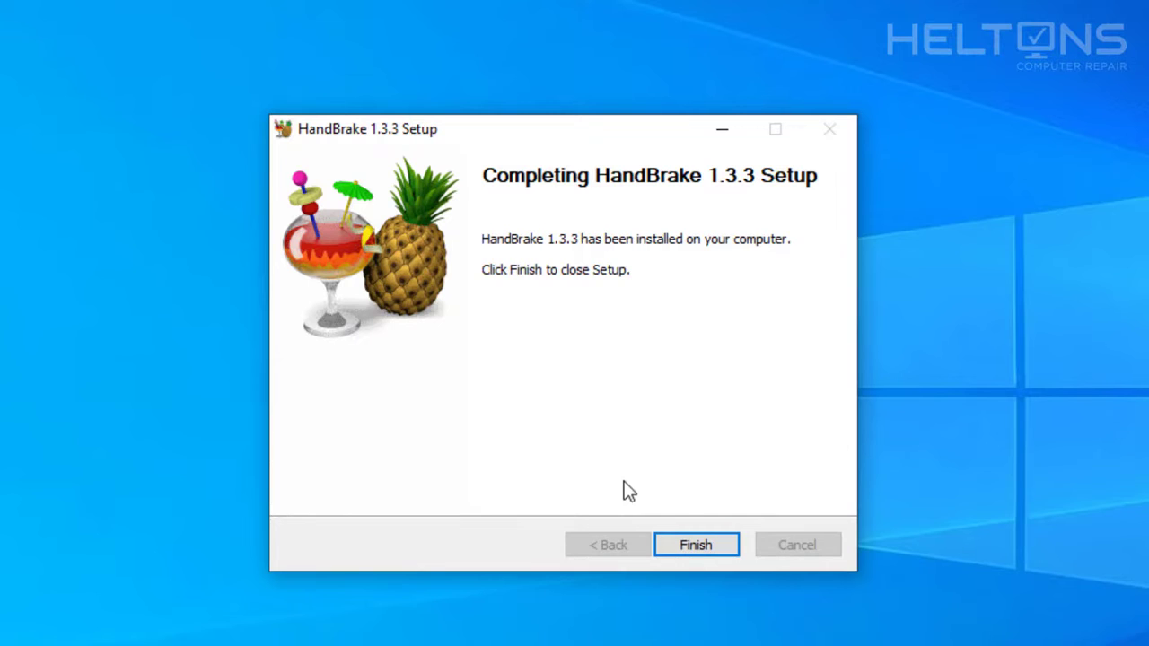
{"action": "left_click", "coordinate": [696, 542]}
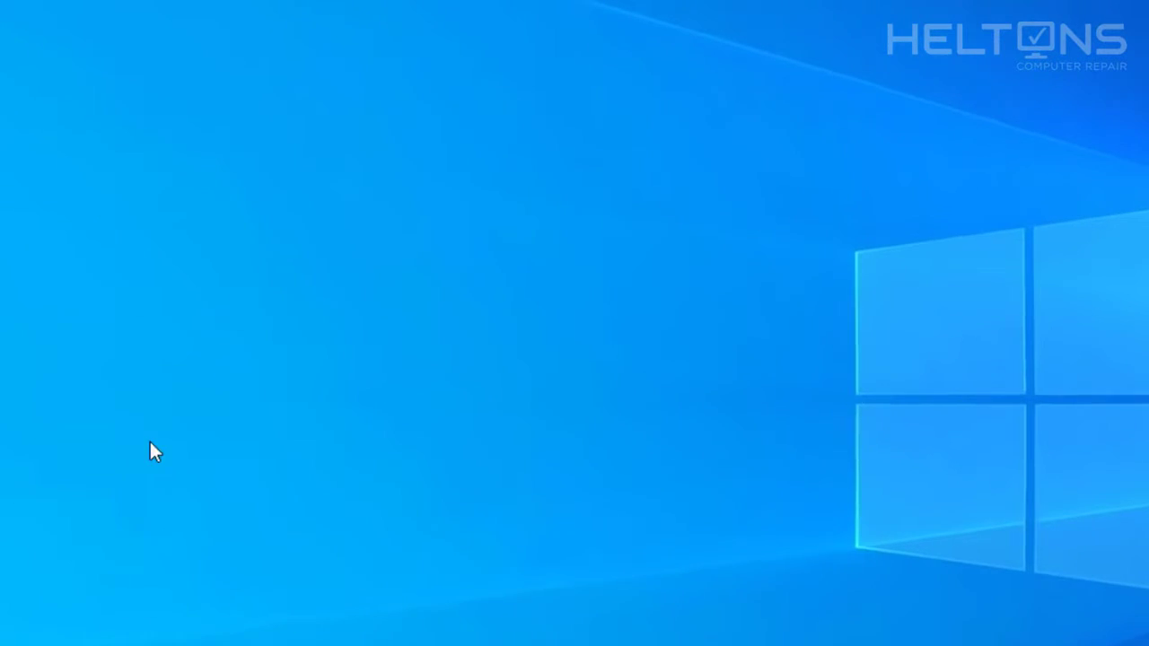
Launch HandBrake from its desktop shortcut and cancel source selection without loading a video
{"action": "left_click", "coordinate": [31, 454]}
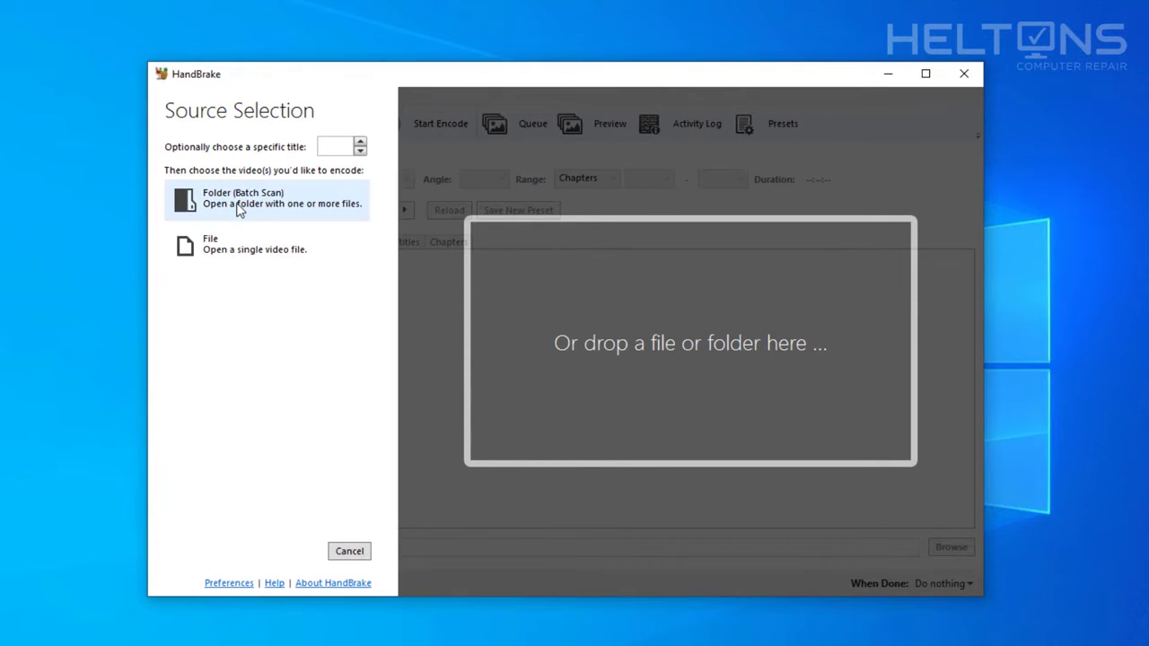
{"action": "left_click", "coordinate": [240, 206]}
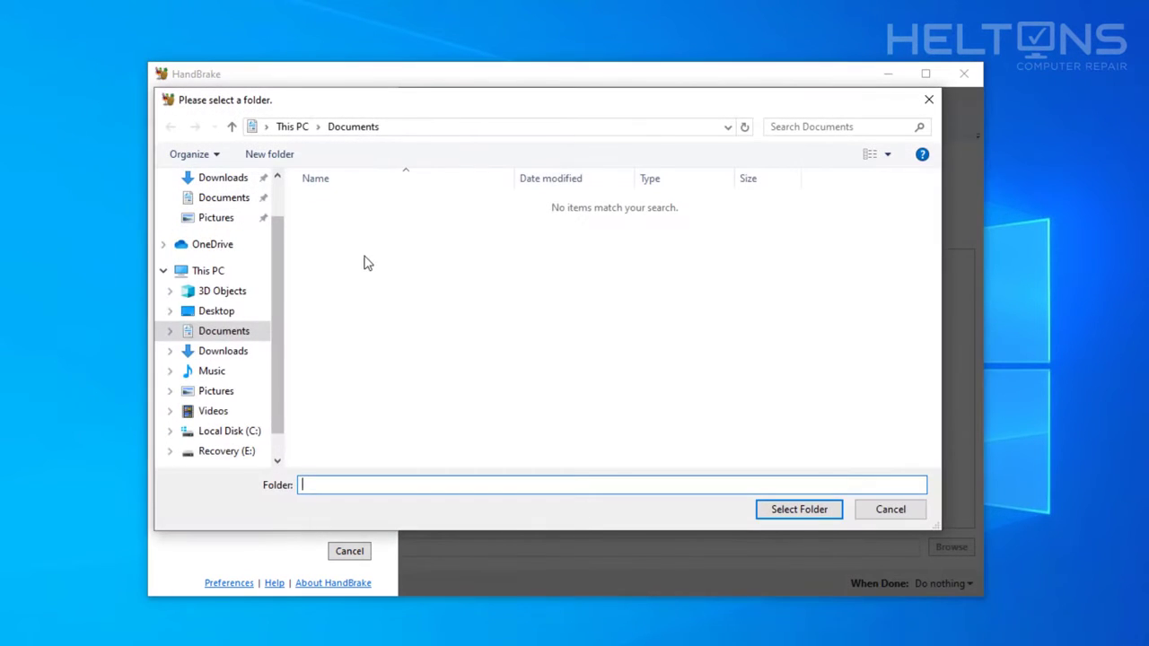
{"action": "left_click", "coordinate": [873, 509]}
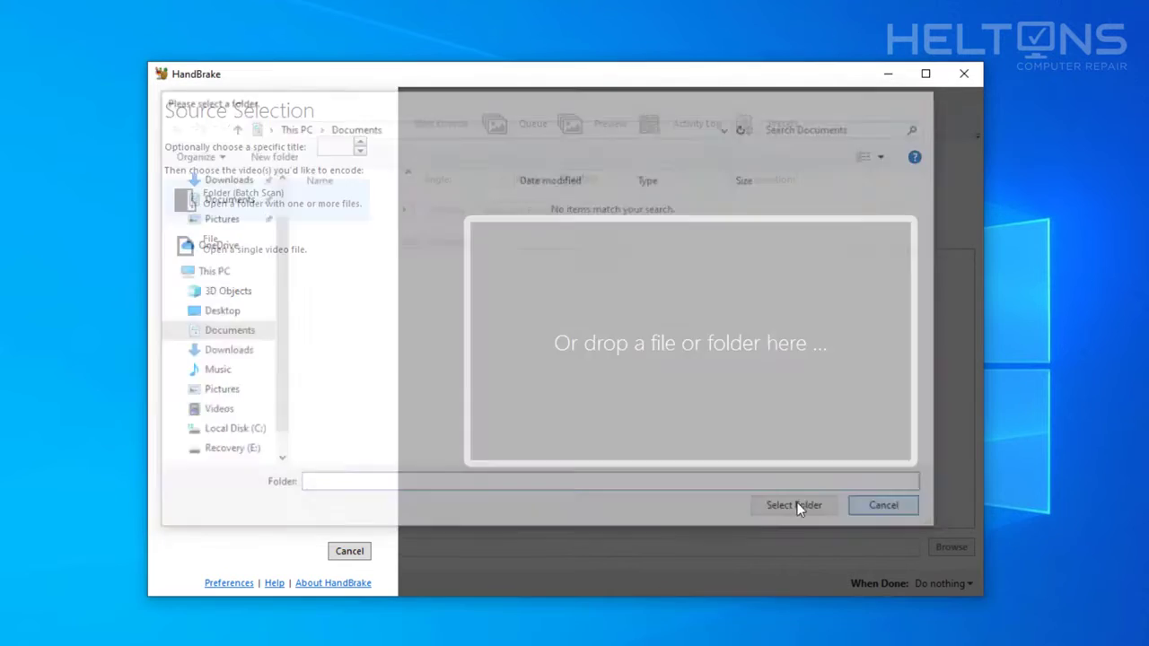
{"action": "left_click", "coordinate": [353, 554]}
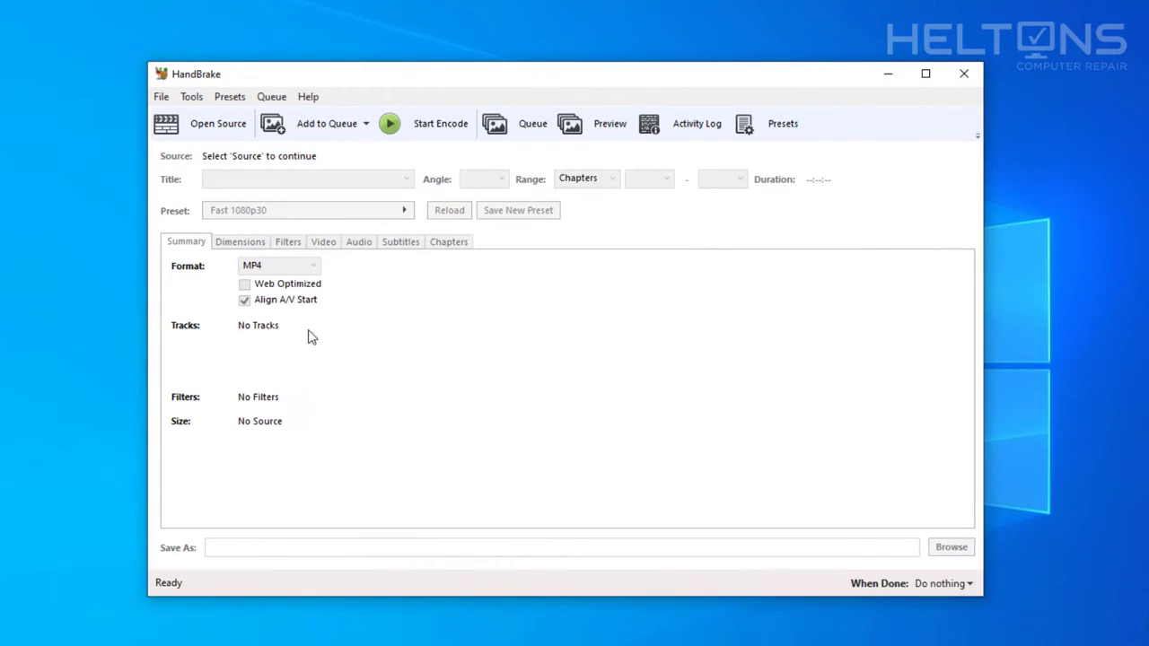
{"action": "left_click", "coordinate": [219, 132]}
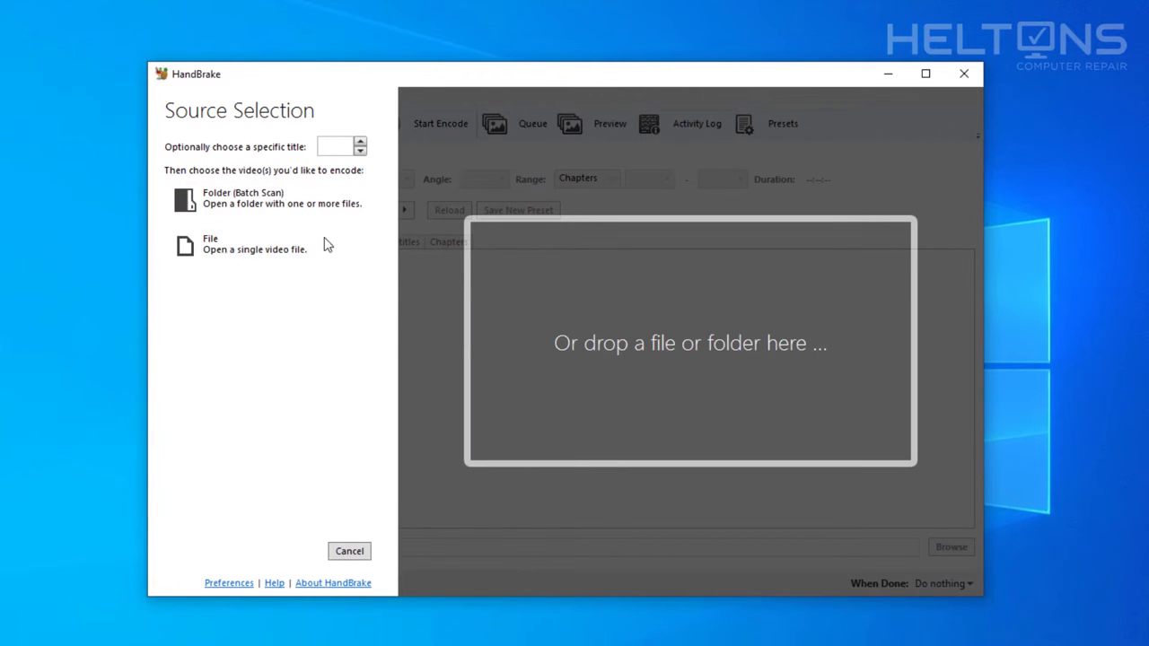
{"action": "left_click", "coordinate": [355, 552]}
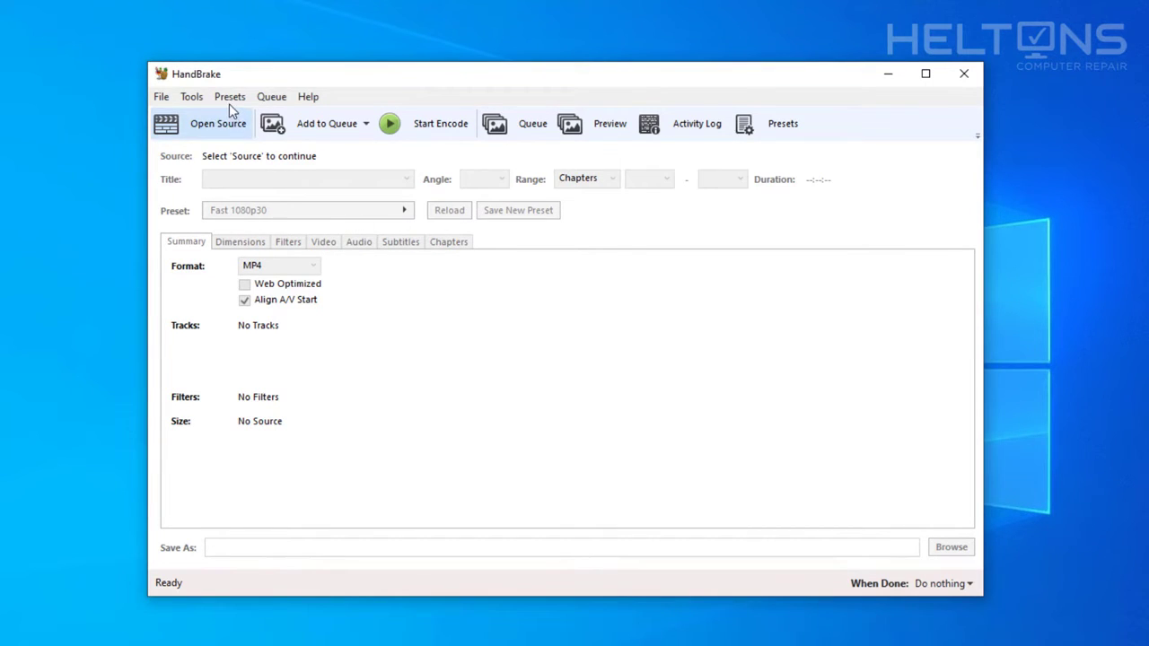
{"action": "left_click", "coordinate": [191, 97]}
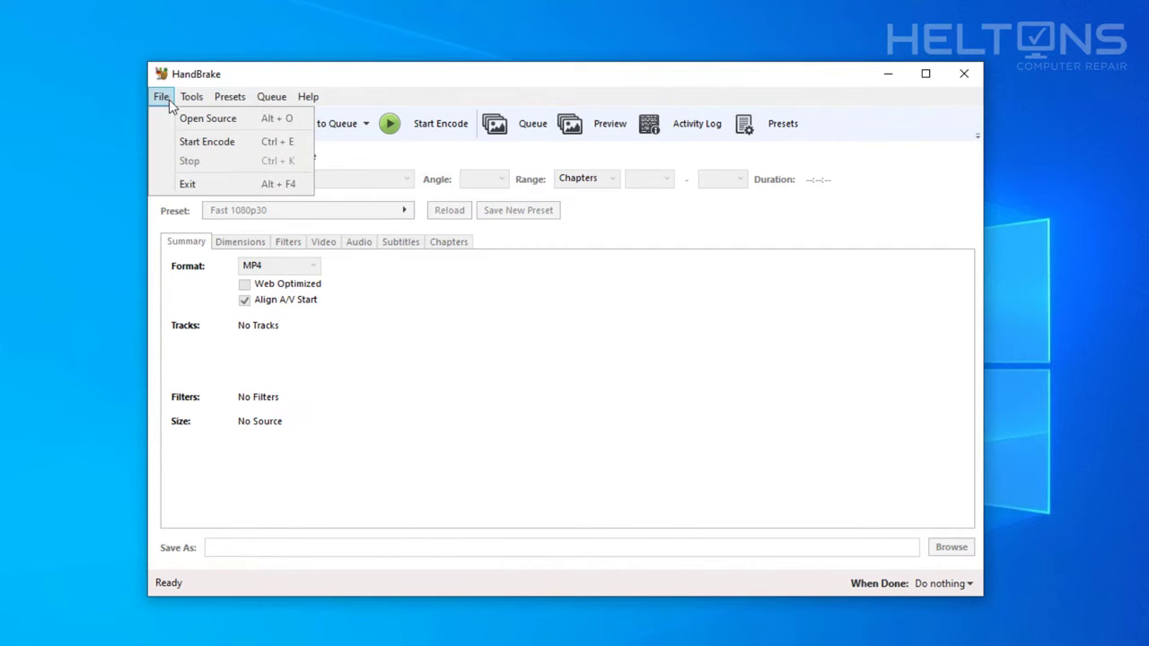
{"action": "left_click", "coordinate": [172, 117]}
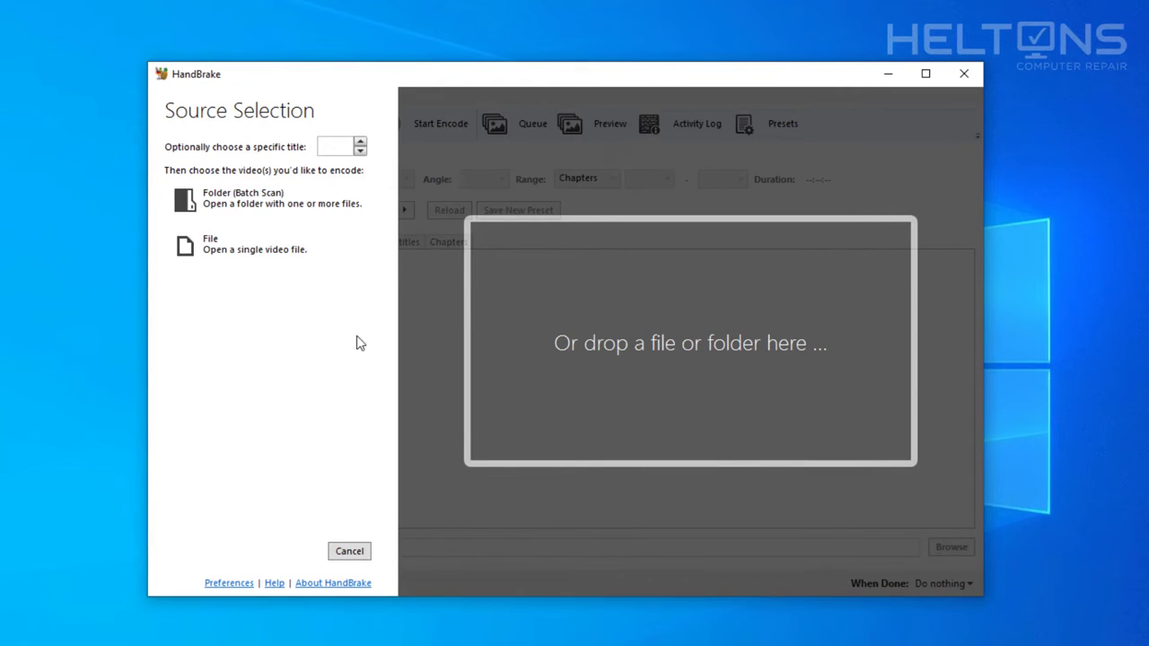
{"action": "left_click", "coordinate": [355, 552]}
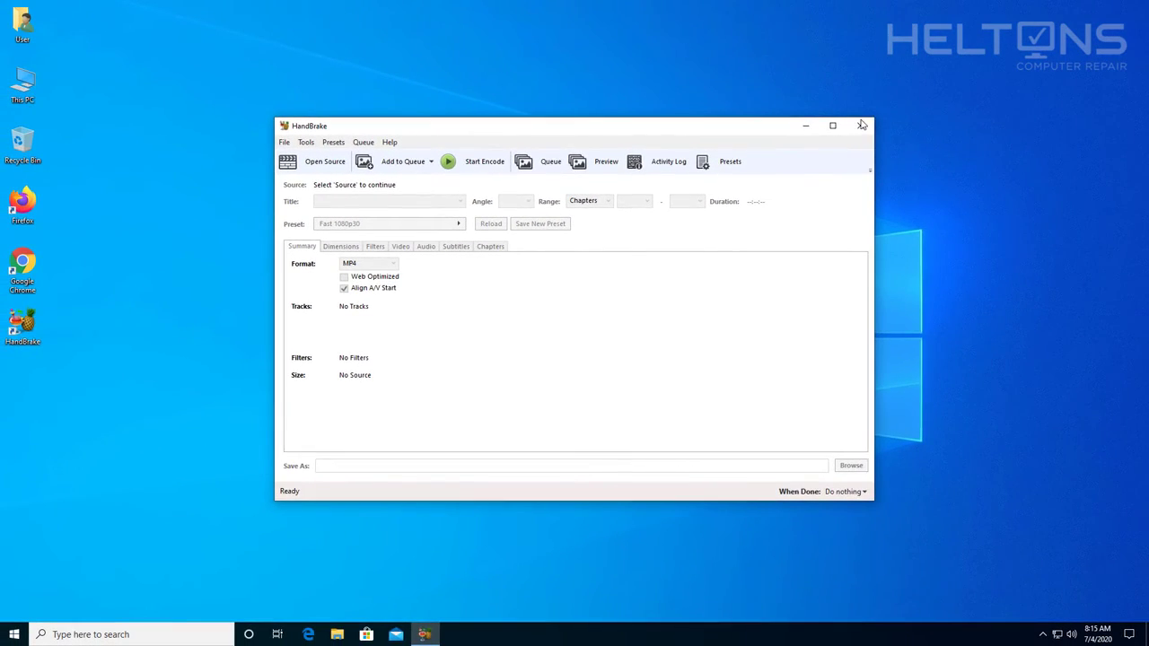
Close the HandBrake window
{"action": "left_click", "coordinate": [857, 126]}
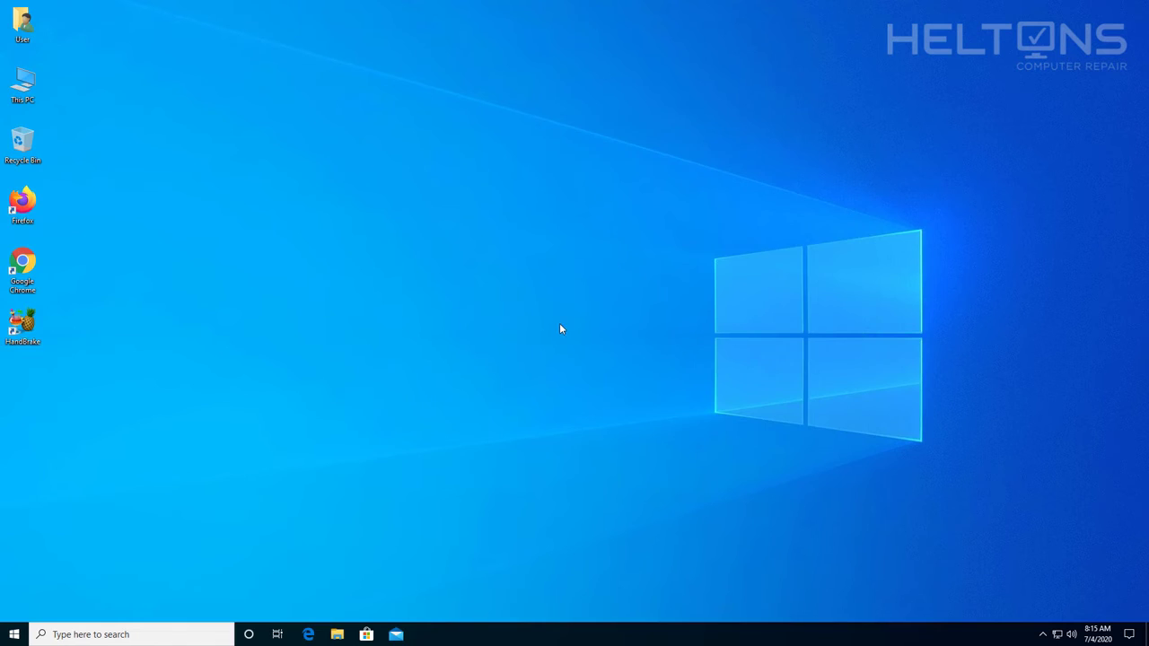